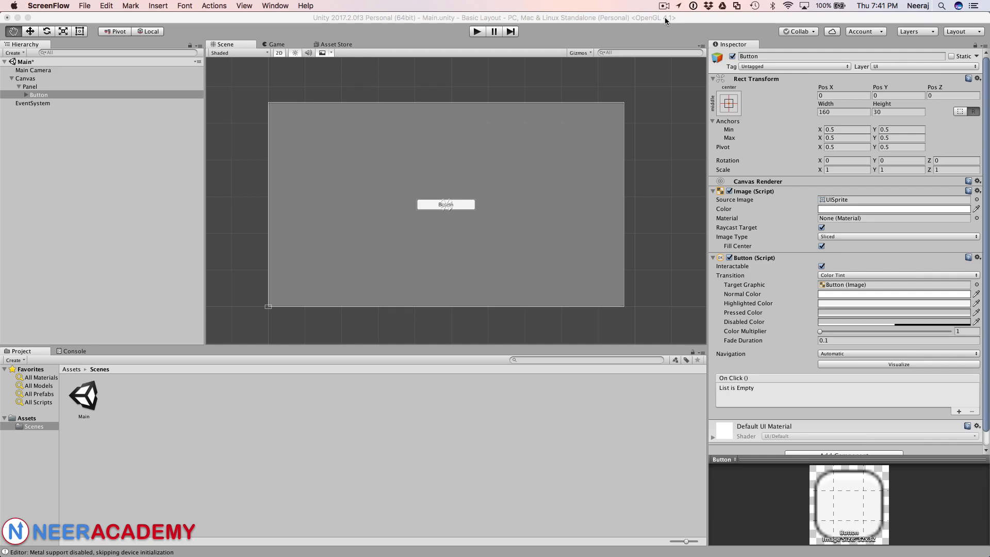
- Activate the Rect tool on the button and examine its position, scale and width values in the Rect Transform
{"action": "left_click", "coordinate": [467, 204]}
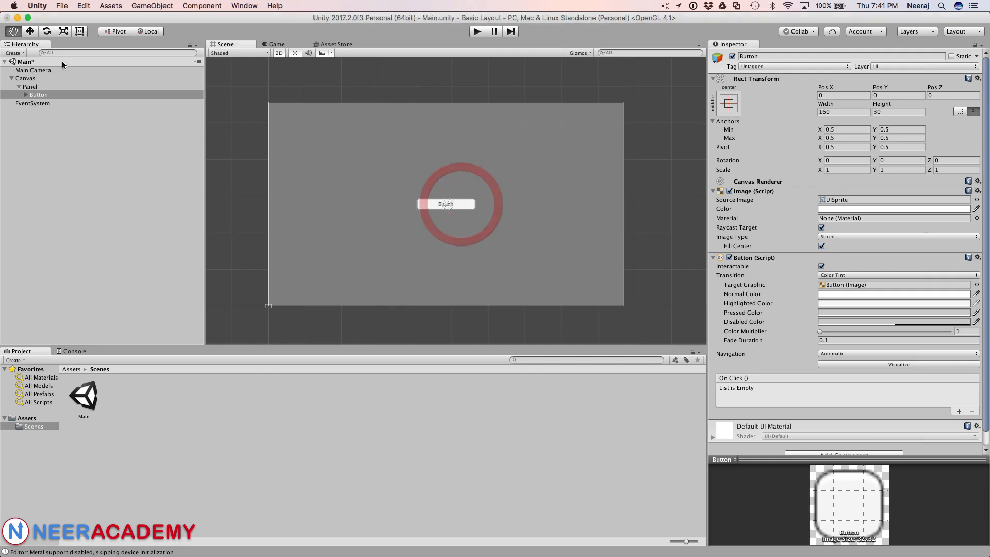
{"action": "left_click", "coordinate": [80, 31]}
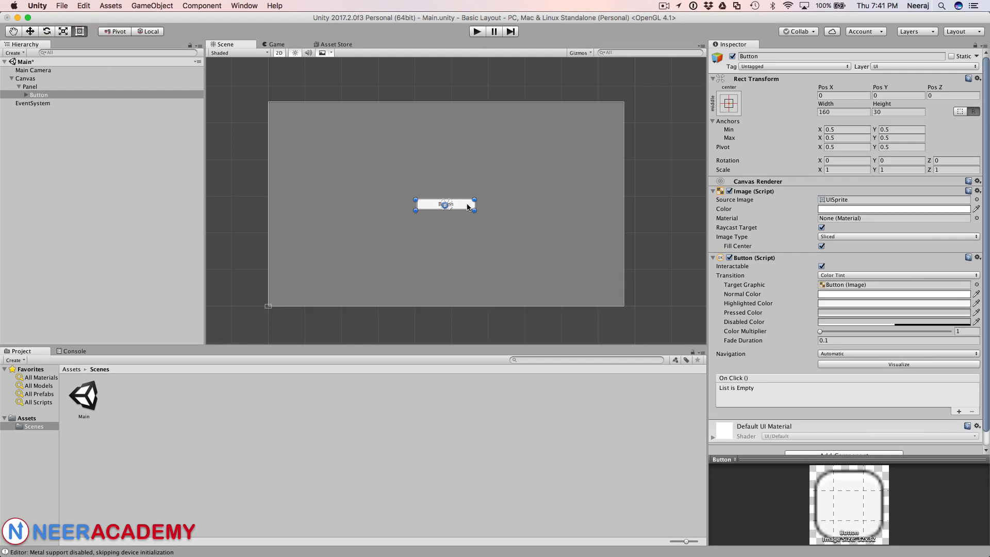
{"action": "left_click", "coordinate": [936, 97]}
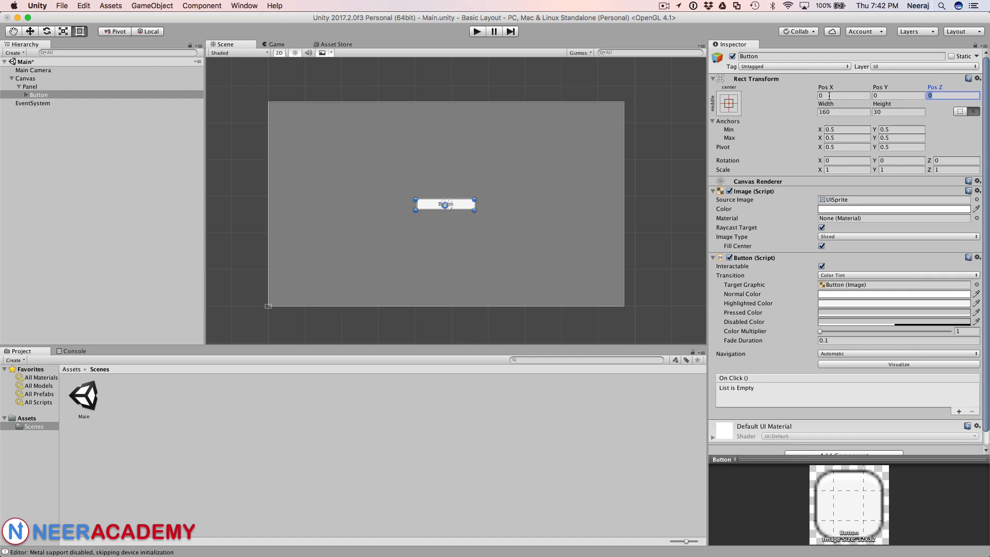
{"action": "left_click", "coordinate": [959, 97]}
{"action": "double_click", "coordinate": [927, 96]}
{"action": "left_click", "coordinate": [826, 170]}
{"action": "left_click", "coordinate": [892, 171]}
{"action": "left_click", "coordinate": [934, 170]}
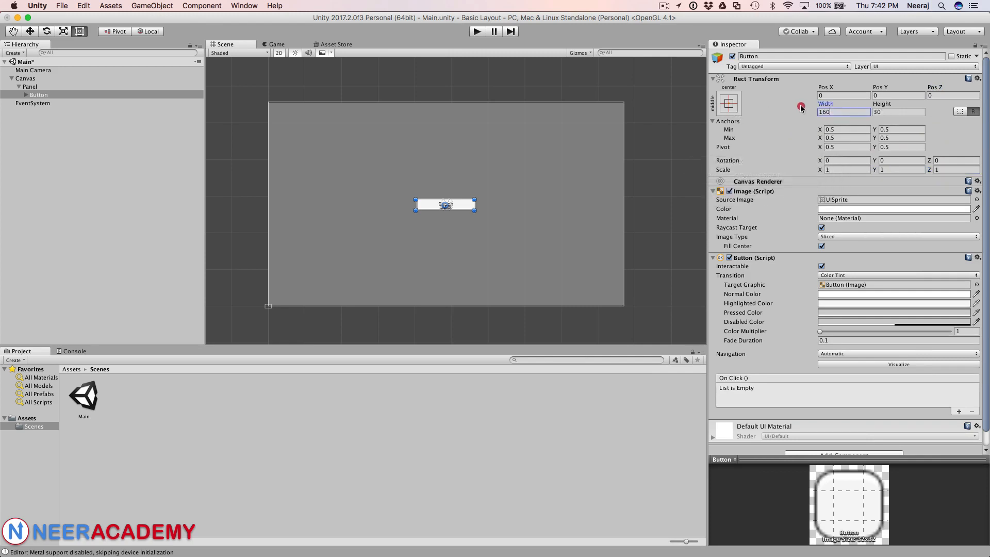
{"action": "left_click", "coordinate": [826, 111]}
- Resize the button in the scene to about 303 by 204, roughly centred on the panel
{"action": "left_click_drag", "start_coordinate": [415, 200], "coordinate": [314, 143]}
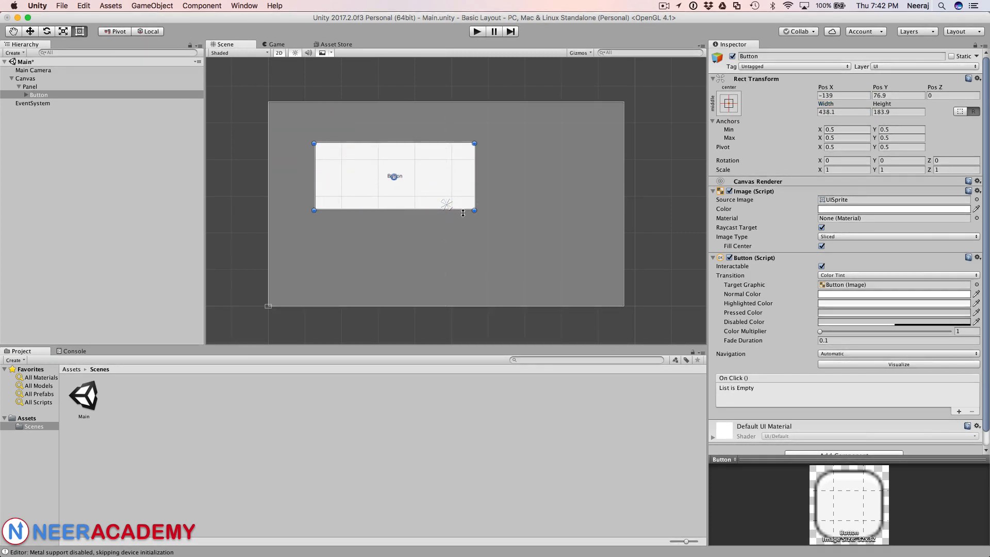
{"action": "left_click_drag", "start_coordinate": [475, 210], "coordinate": [547, 239]}
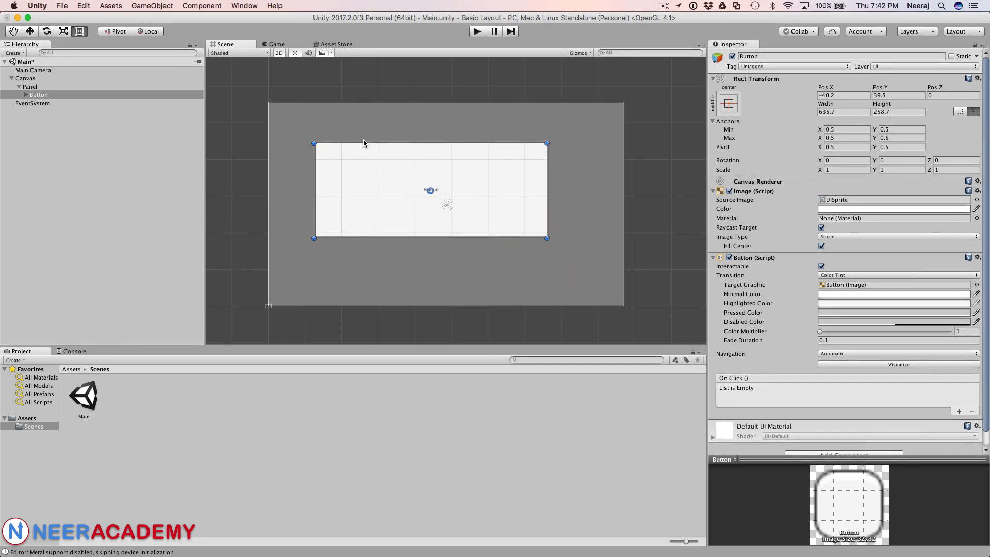
{"action": "left_click_drag", "start_coordinate": [314, 143], "coordinate": [390, 166]}
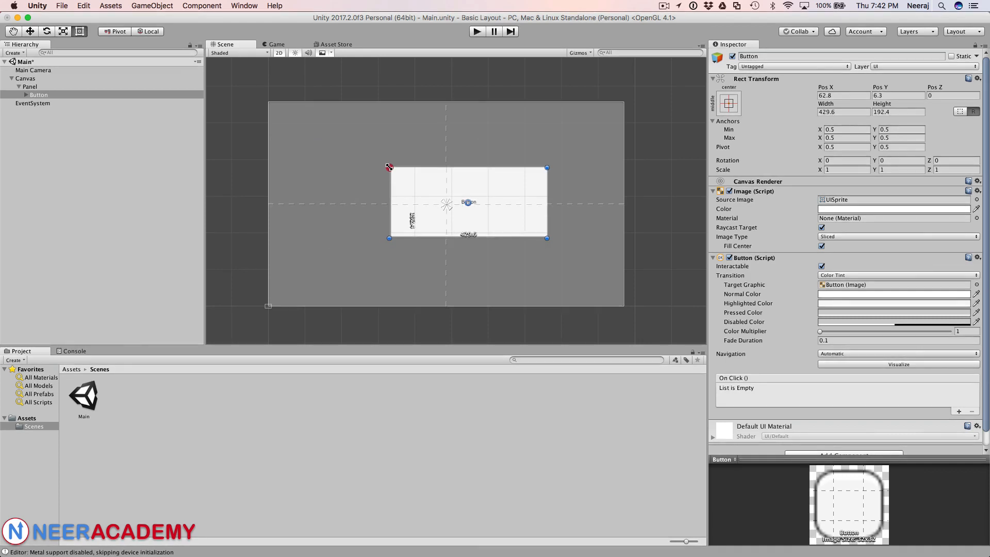
{"action": "left_click_drag", "start_coordinate": [547, 238], "coordinate": [500, 242]}
- Shrink the button's child Text rectangle toward the button's lower edge, with Left about -12.75 and Top about 139.75
{"action": "left_click", "coordinate": [24, 96]}
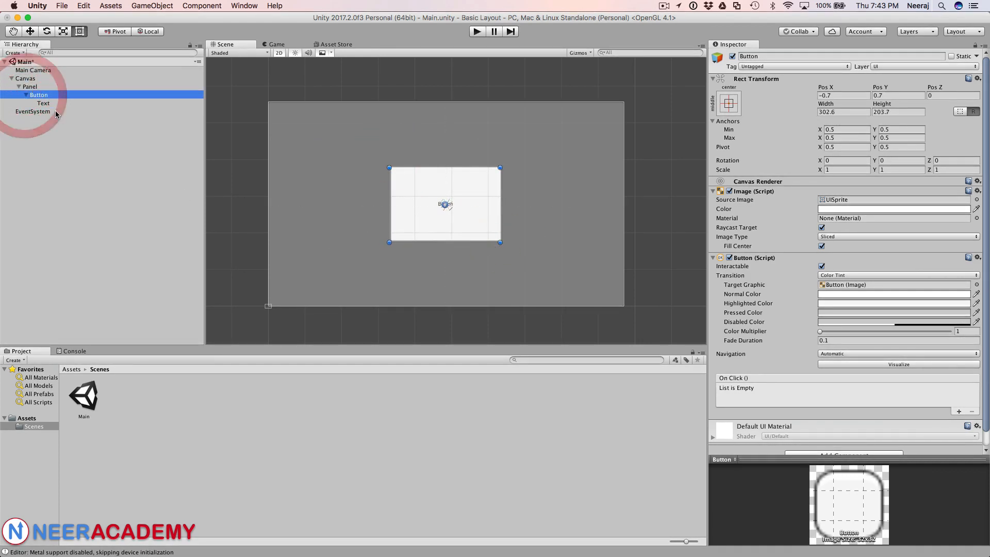
{"action": "left_click", "coordinate": [26, 95]}
{"action": "left_click", "coordinate": [41, 103]}
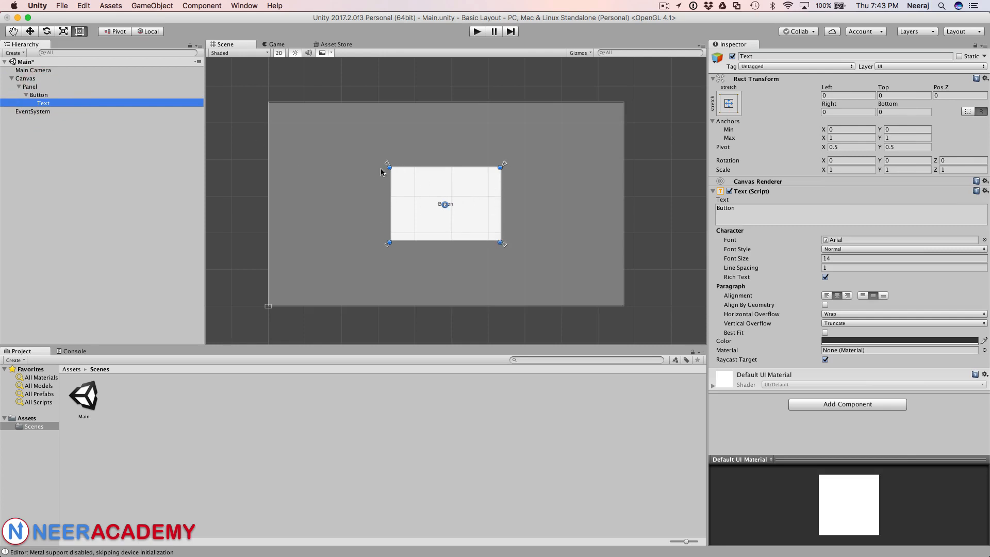
{"action": "left_click_drag", "start_coordinate": [390, 167], "coordinate": [384, 218]}
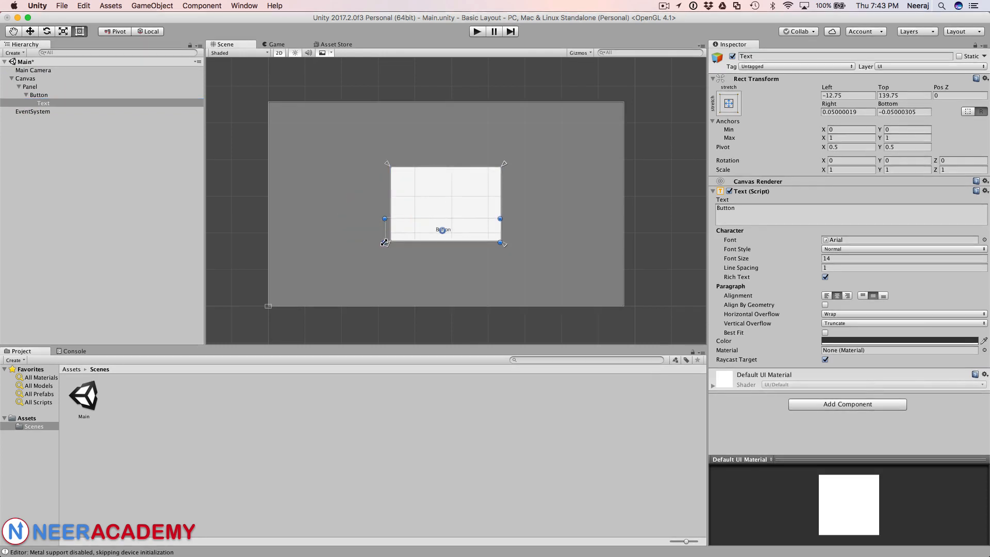
- Try the Scale tool on the child Text, and scale the Button uniformly to about 0.86
{"action": "left_click", "coordinate": [63, 31]}
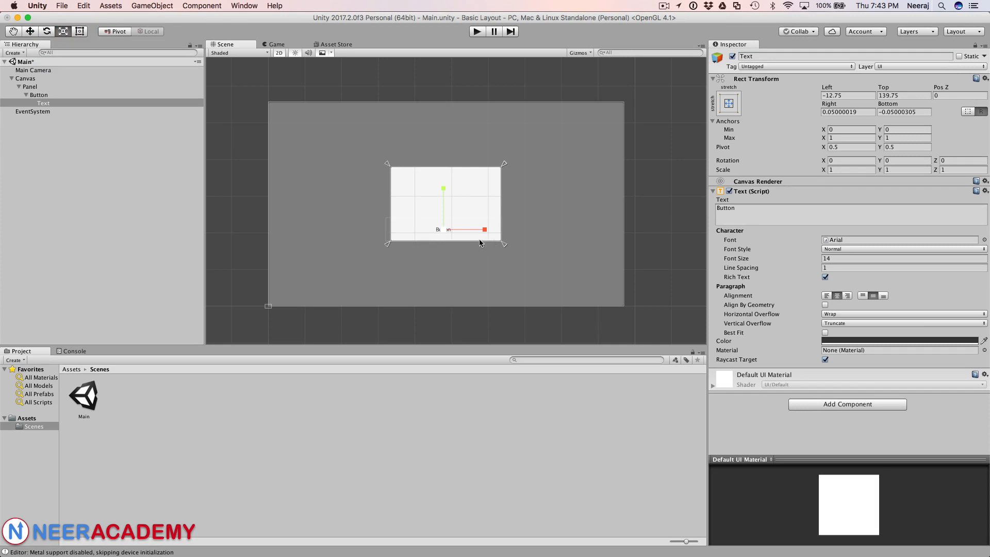
{"action": "mouse_move", "coordinate": [443, 228]}
{"action": "left_mouse_down"}
{"action": "mouse_move", "coordinate": [533, 203]}
{"action": "mouse_move", "coordinate": [435, 215]}
{"action": "left_mouse_up"}
{"action": "left_click", "coordinate": [42, 96]}
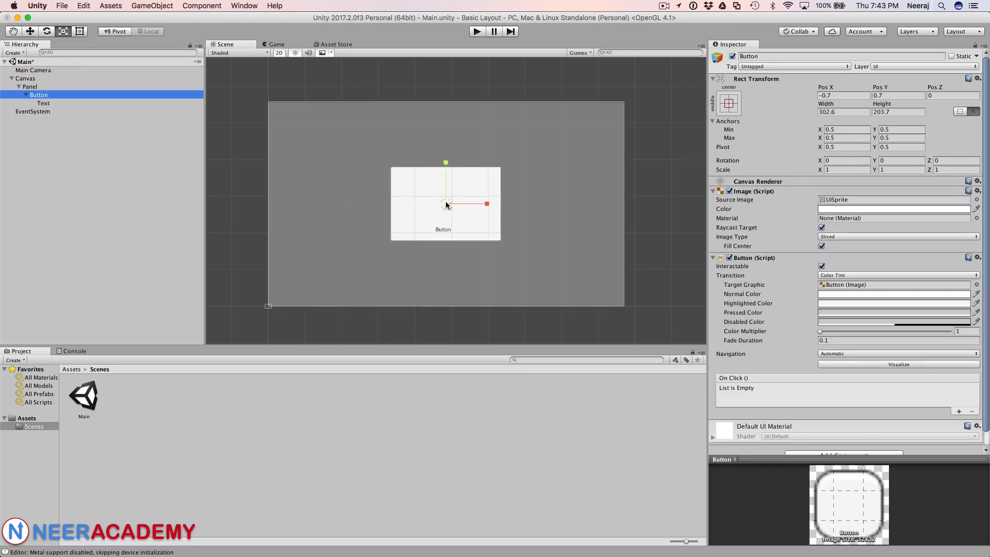
{"action": "mouse_move", "coordinate": [447, 205]}
{"action": "left_mouse_down"}
{"action": "mouse_move", "coordinate": [520, 183]}
{"action": "mouse_move", "coordinate": [437, 203]}
{"action": "left_mouse_up"}
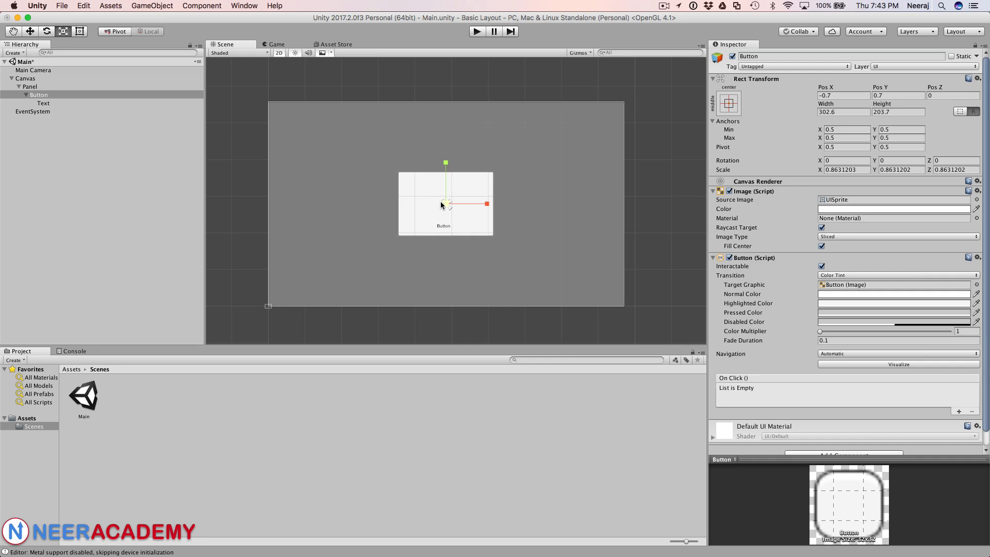
- Shrink the rotated button with the Rect tool to about 196 by 90
{"action": "left_click", "coordinate": [79, 31]}
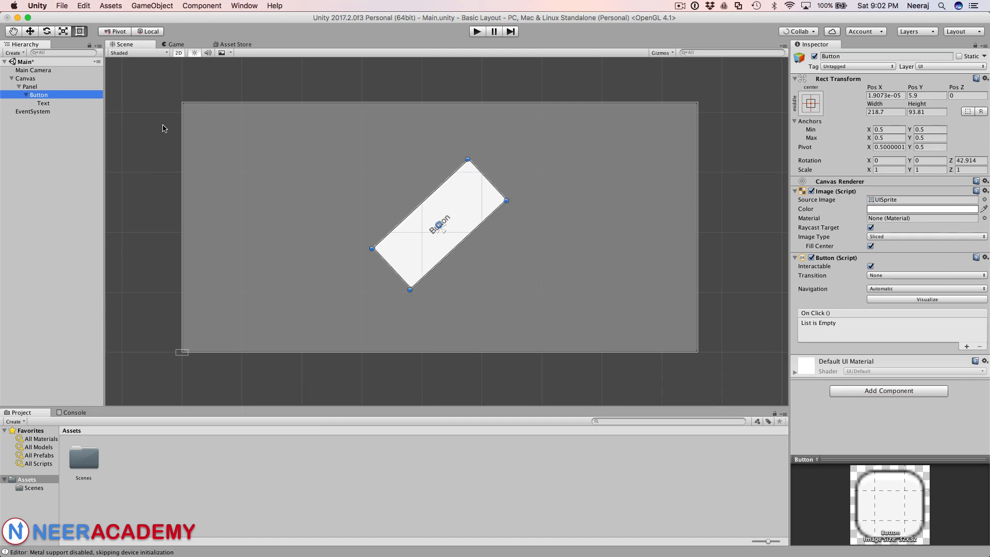
{"action": "left_click", "coordinate": [42, 101]}
{"action": "left_click", "coordinate": [42, 96]}
{"action": "mouse_move", "coordinate": [507, 200]}
{"action": "left_mouse_down"}
{"action": "mouse_move", "coordinate": [622, 209]}
{"action": "mouse_move", "coordinate": [495, 203]}
{"action": "mouse_move", "coordinate": [504, 204]}
{"action": "left_mouse_up"}
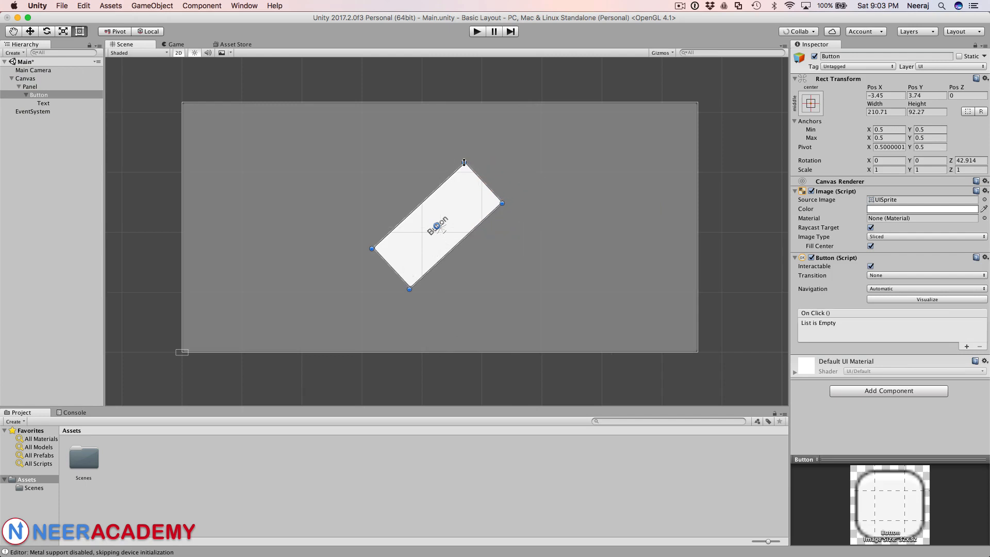
{"action": "mouse_move", "coordinate": [464, 162]}
{"action": "left_mouse_down"}
{"action": "mouse_move", "coordinate": [465, 151]}
{"action": "mouse_move", "coordinate": [463, 165]}
{"action": "left_mouse_up"}
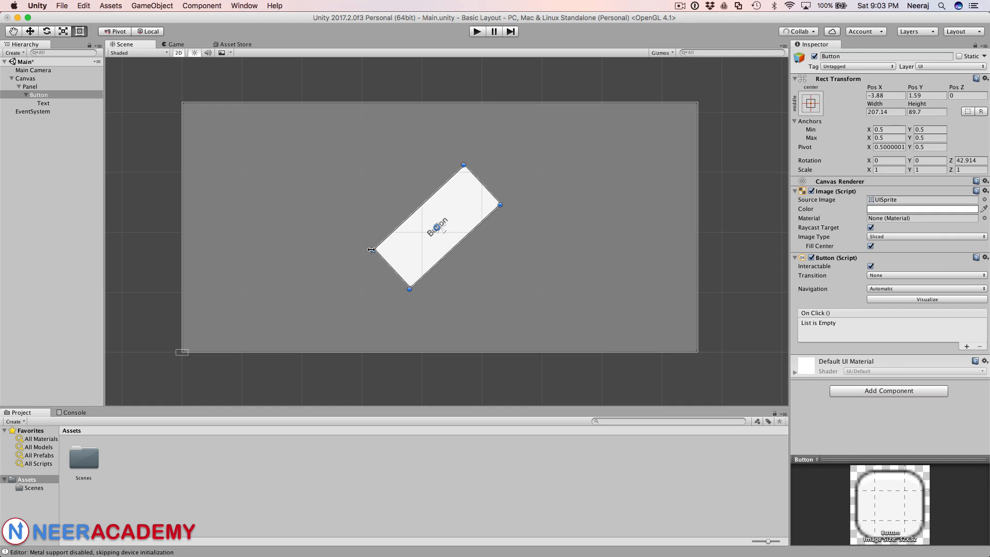
{"action": "left_click_drag", "start_coordinate": [371, 250], "coordinate": [377, 246]}
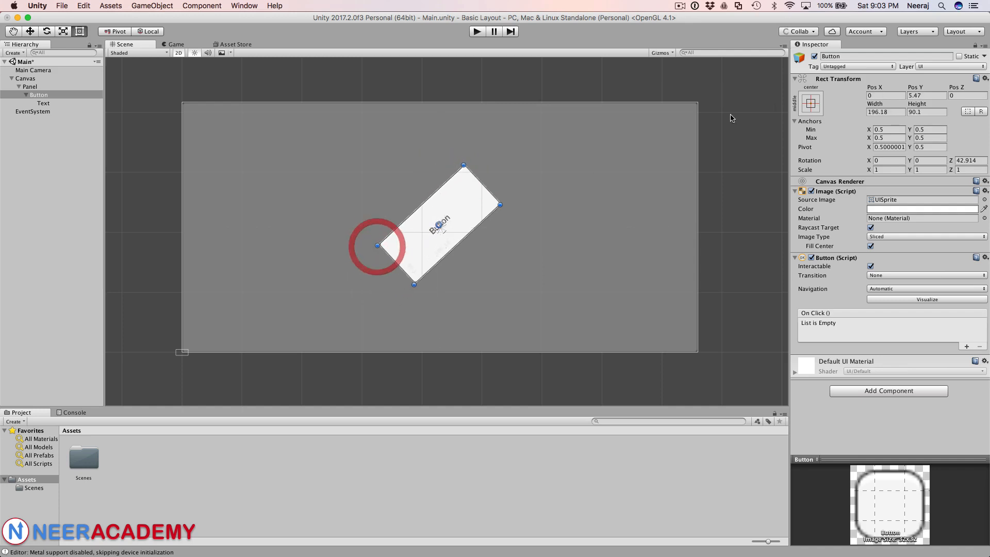
- Enable blueprint mode and stretch the button's unrotated rectangle sideways to about 341 wide
{"action": "left_click", "coordinate": [968, 112]}
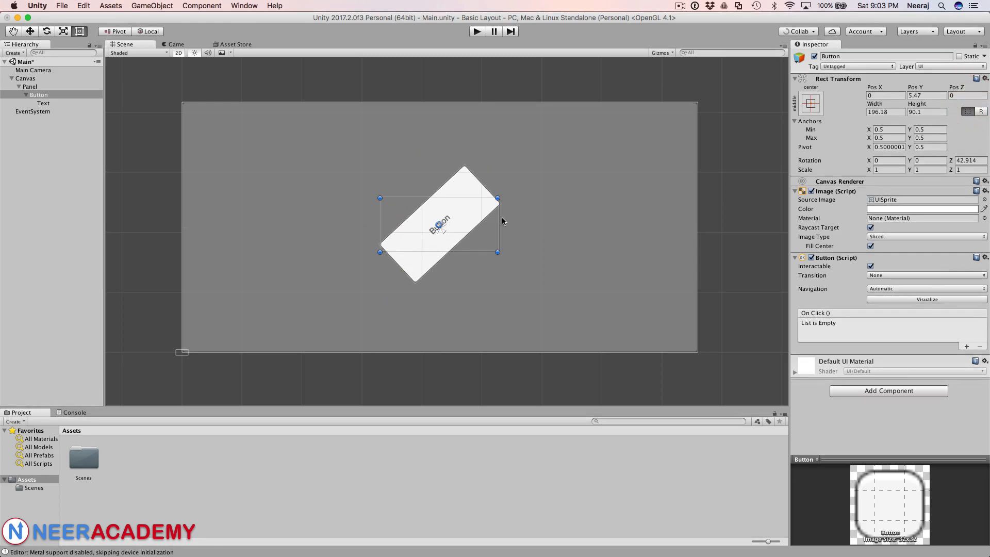
{"action": "left_click_drag", "start_coordinate": [498, 220], "coordinate": [552, 220]}
{"action": "left_click_drag", "start_coordinate": [378, 220], "coordinate": [316, 205]}
{"action": "left_click_drag", "start_coordinate": [354, 201], "coordinate": [356, 201]}
{"action": "mouse_move", "coordinate": [553, 199]}
{"action": "left_mouse_down"}
{"action": "mouse_move", "coordinate": [557, 150]}
{"action": "mouse_move", "coordinate": [560, 199]}
{"action": "left_mouse_up"}
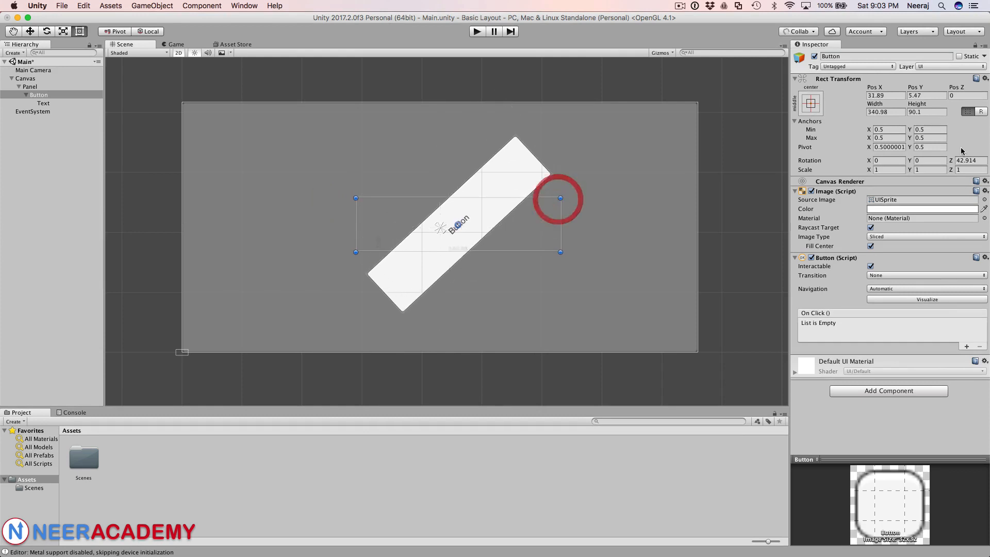
- Toggle blueprint mode for the rotated button, leaving it switched off
{"action": "left_click", "coordinate": [968, 113]}
{"action": "left_click", "coordinate": [967, 112]}
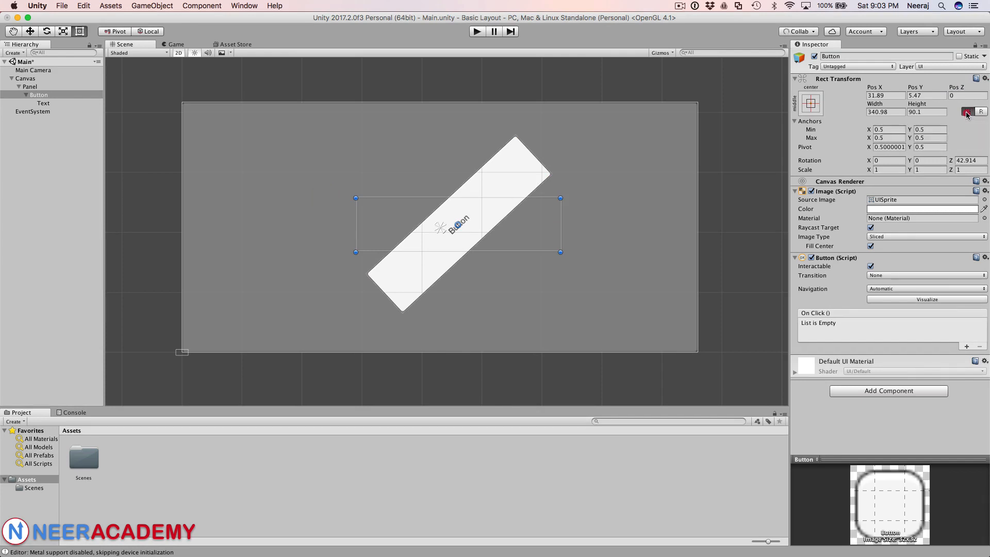
{"action": "left_click", "coordinate": [967, 112]}
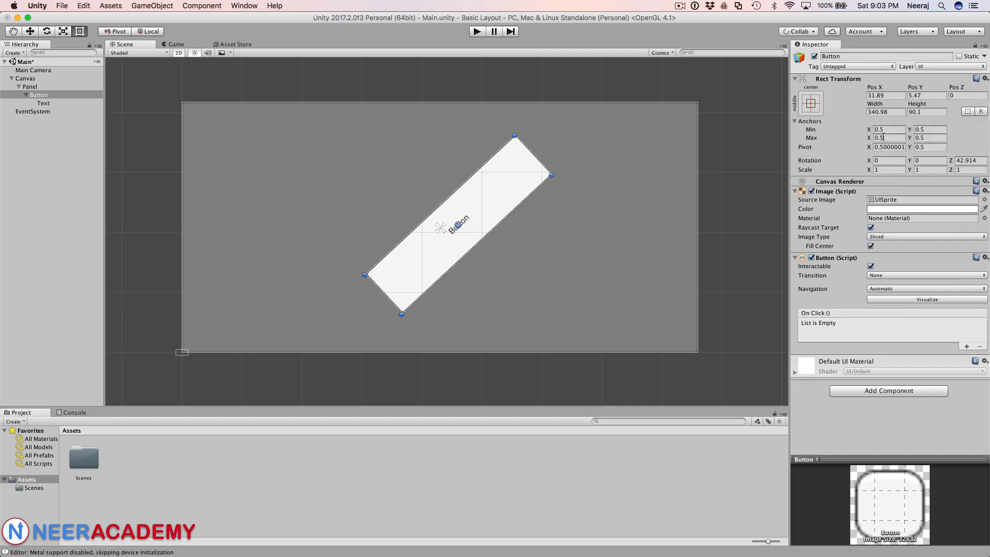
- Set the button's pivot to X -0.06 and Y 1.22 with raw edit mode off
{"action": "left_click", "coordinate": [897, 147]}
{"action": "left_click_drag", "start_coordinate": [866, 148], "coordinate": [922, 141]}
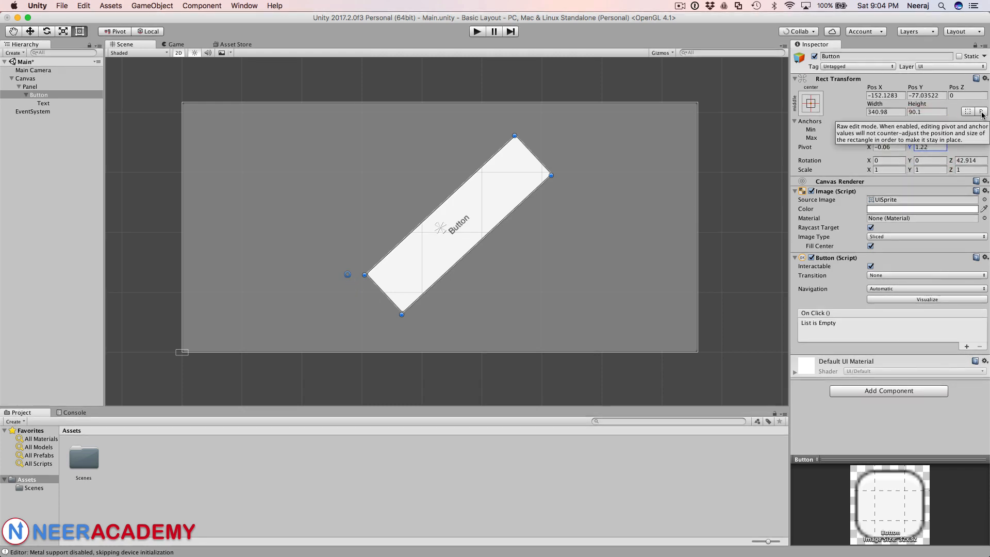
- Set the button's pivot to X -0.04 and Y 1.1 in raw edit mode, and turn the mode off
{"action": "left_click", "coordinate": [982, 113]}
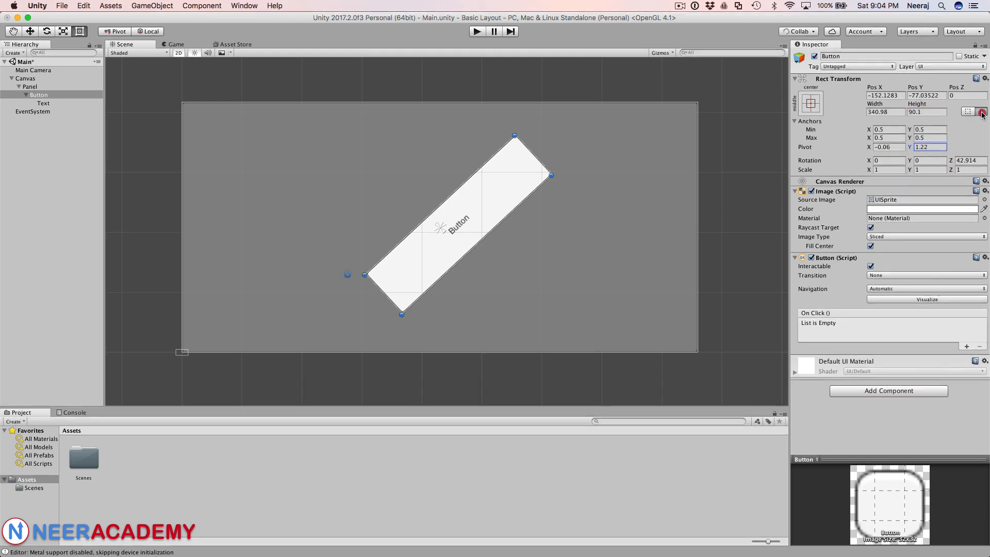
{"action": "left_click_drag", "start_coordinate": [871, 148], "coordinate": [904, 147]}
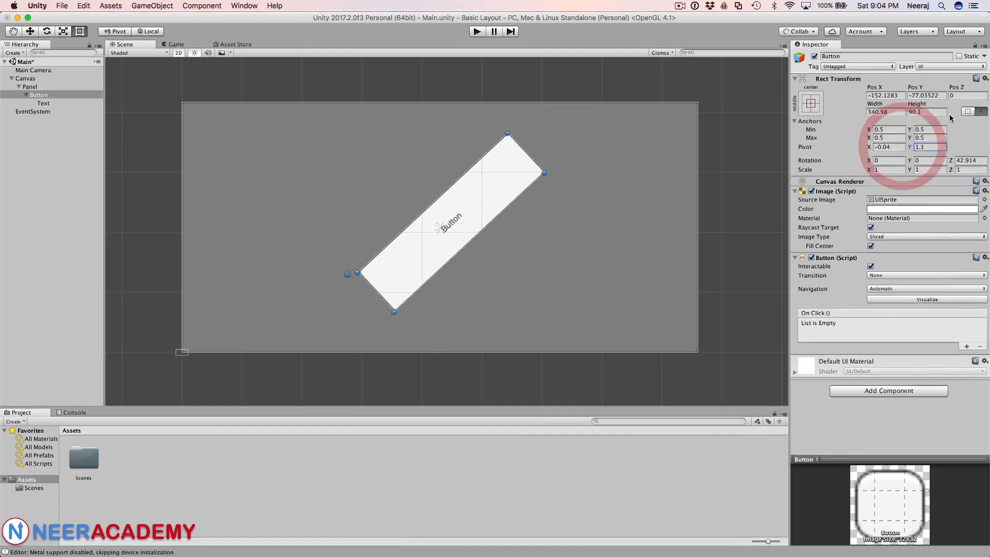
{"action": "left_click", "coordinate": [982, 112]}
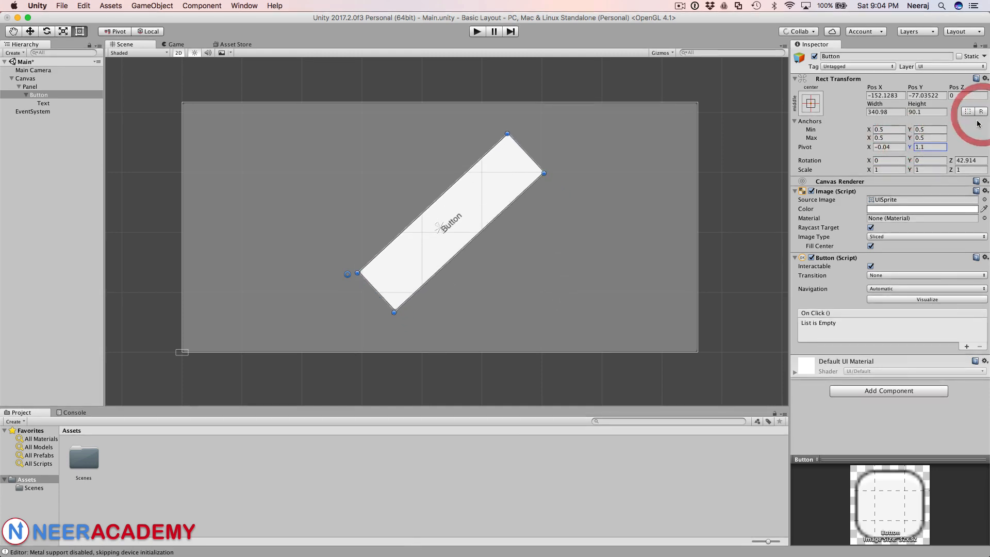